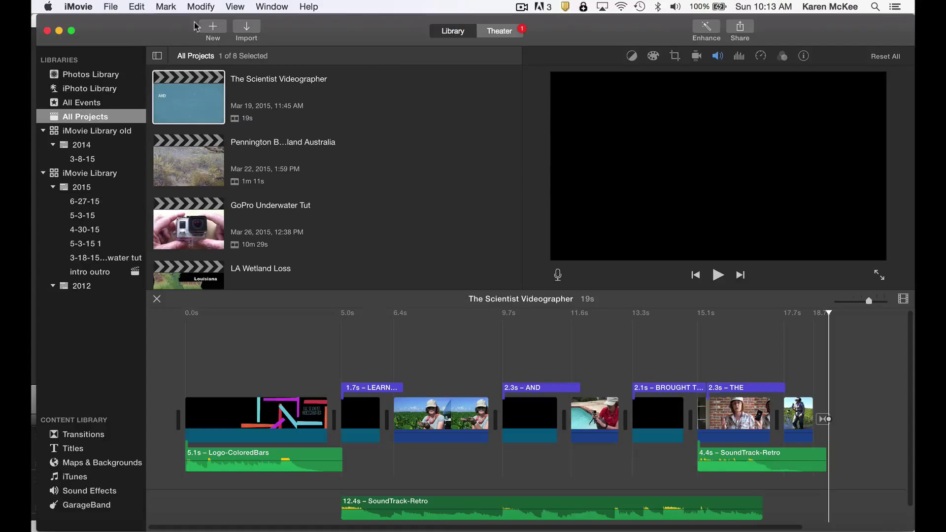
# - Start a new trailer project to bring up the trailer template choices
pyautogui.click(213, 30)
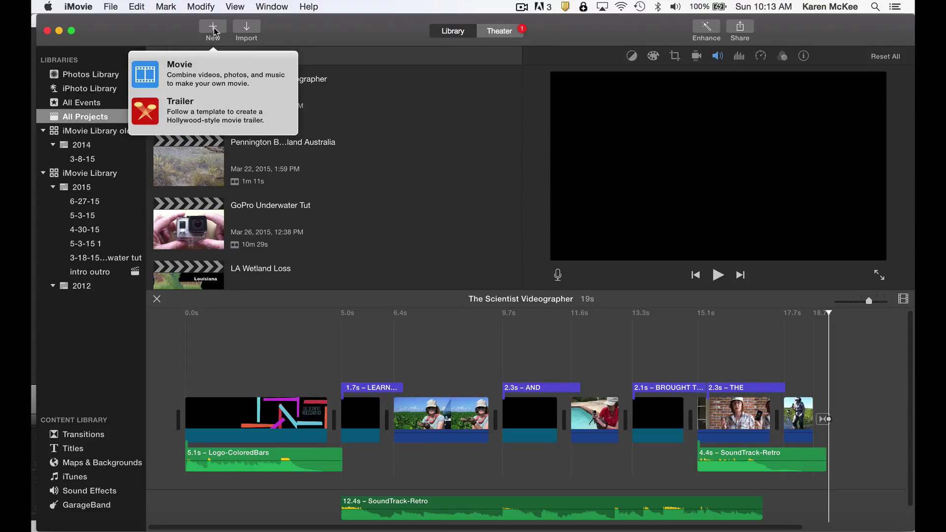
pyautogui.click(206, 118)
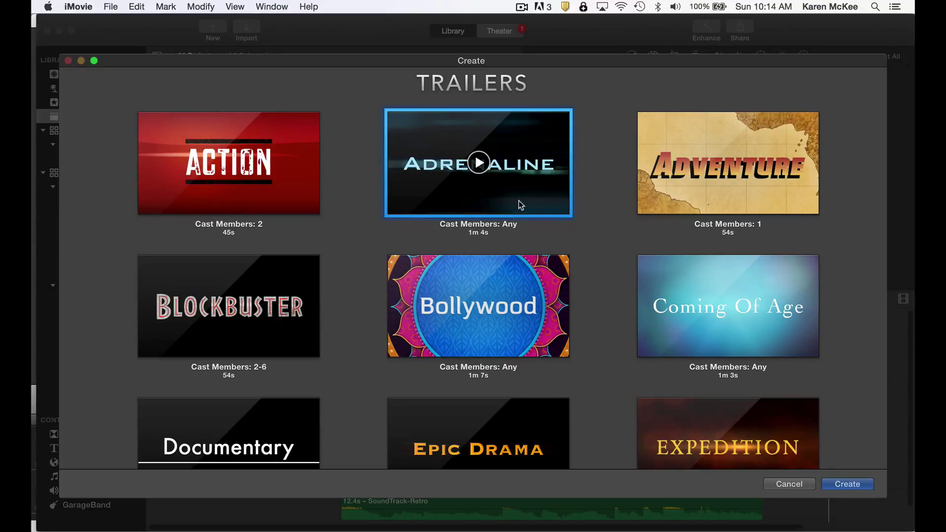
# - Create the Adrenaline trailer 'Mangroves in Peril' stored in the 6-27-15 event
pyautogui.click(837, 484)
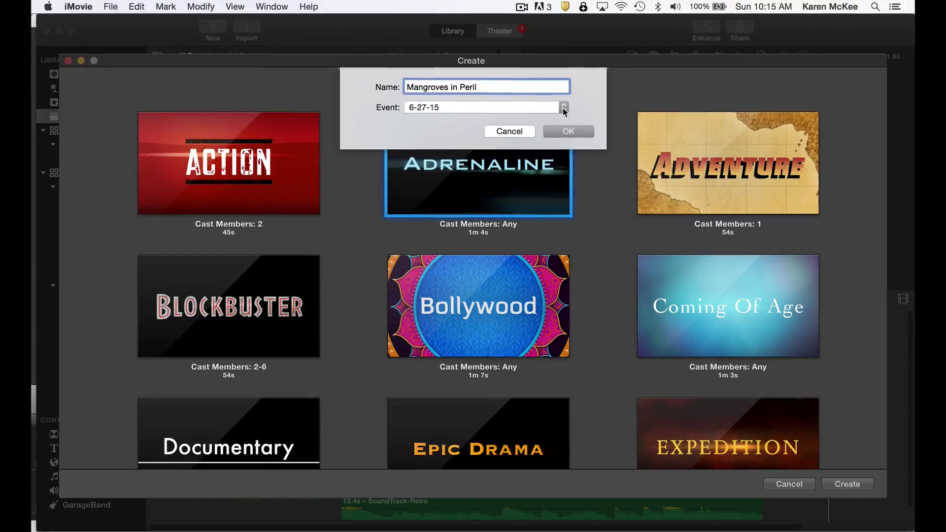
pyautogui.click(563, 108)
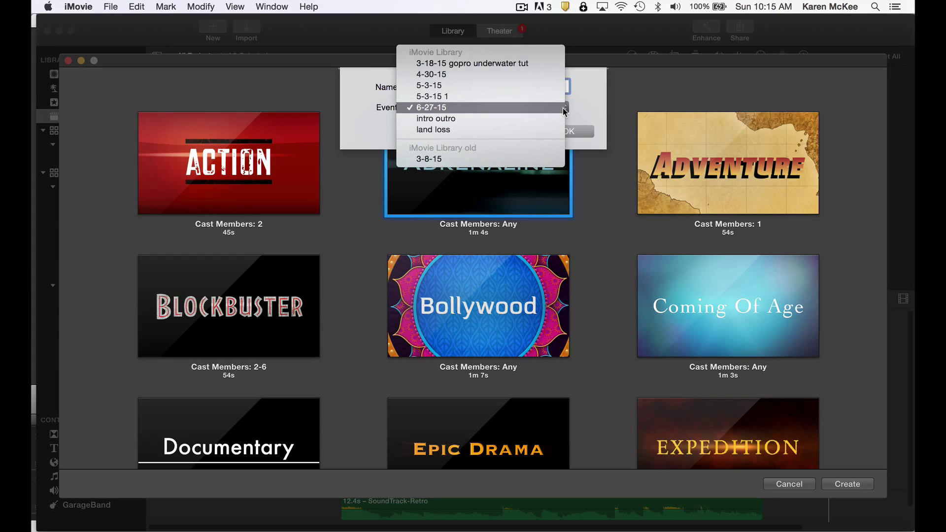
pyautogui.click(535, 108)
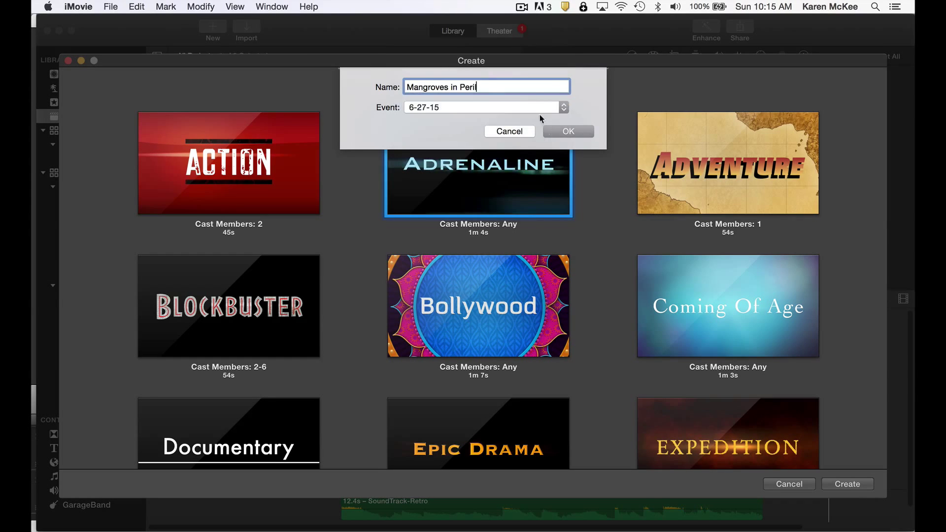
pyautogui.click(568, 132)
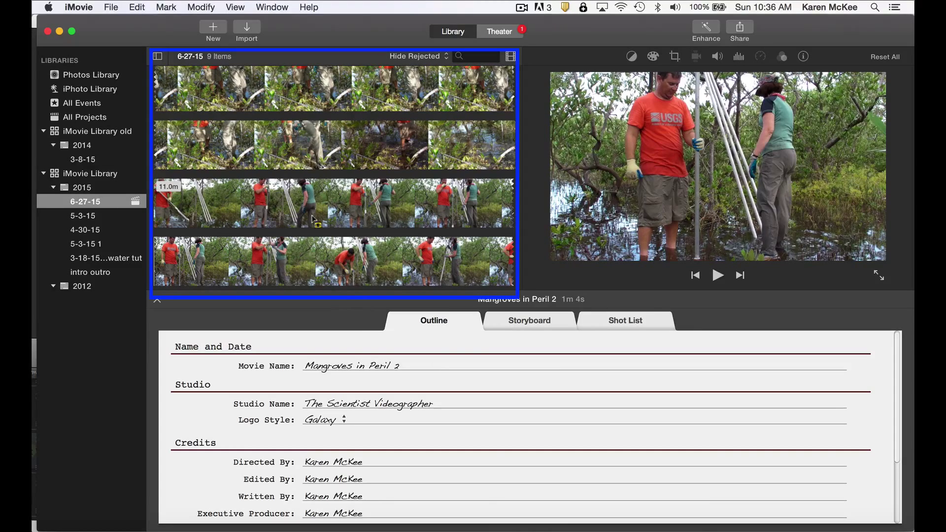
# - Preview the Galaxy studio logo title, then view the Storyboard and Shot List tabs
pyautogui.scroll(-3, 312, 187)
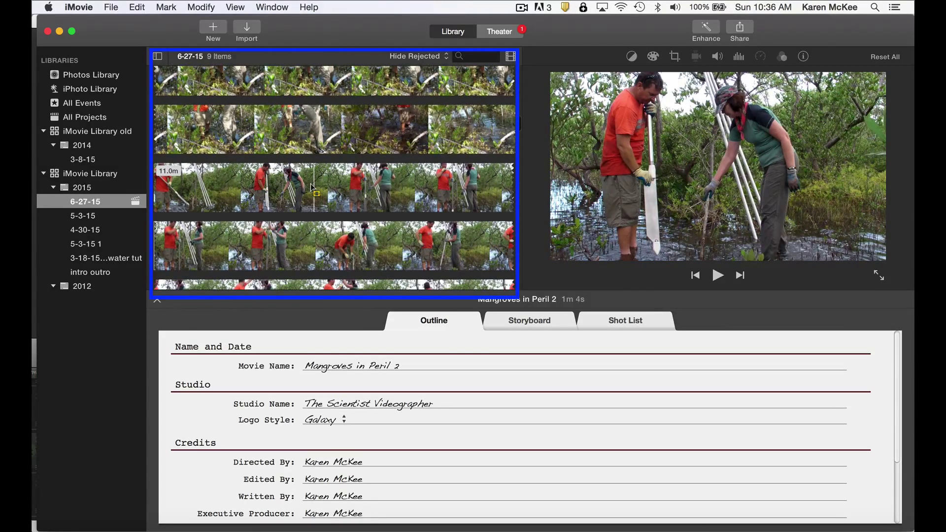
pyautogui.scroll(-2, 311, 187)
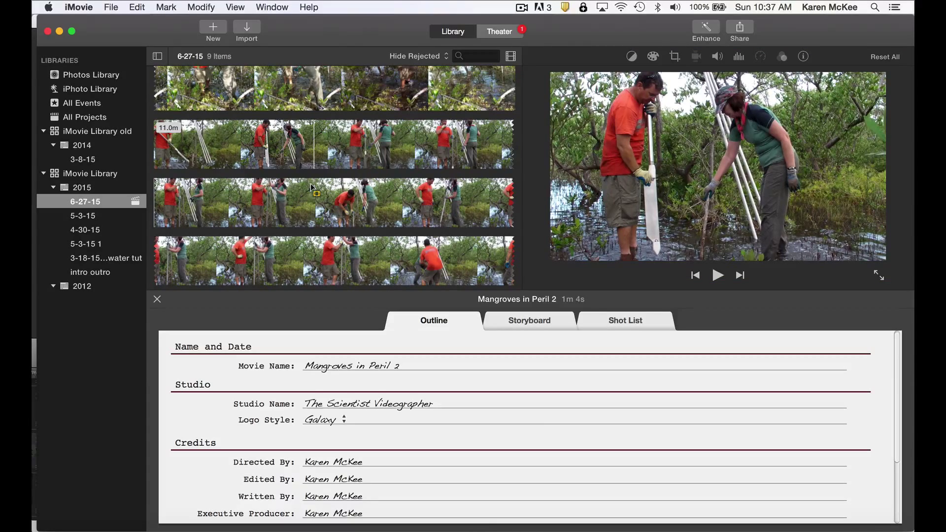
pyautogui.click(450, 403)
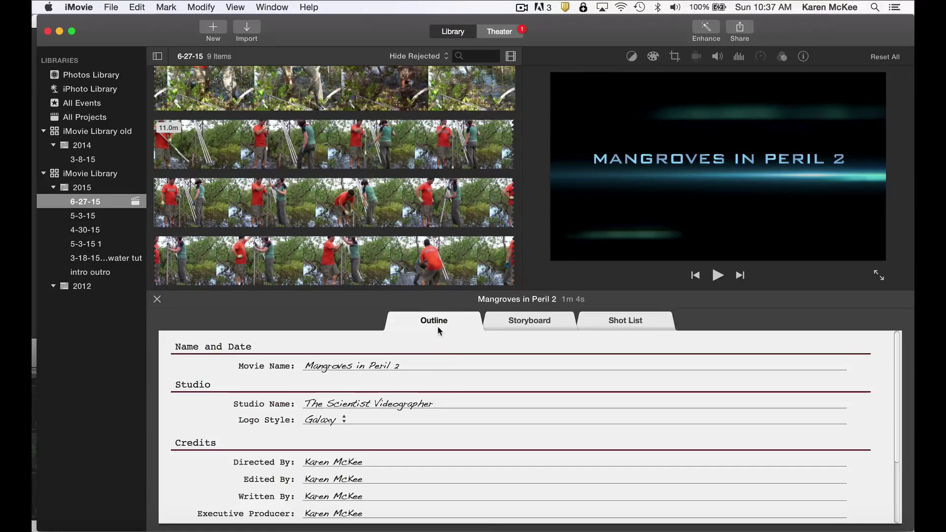
pyautogui.click(515, 317)
pyautogui.click(621, 319)
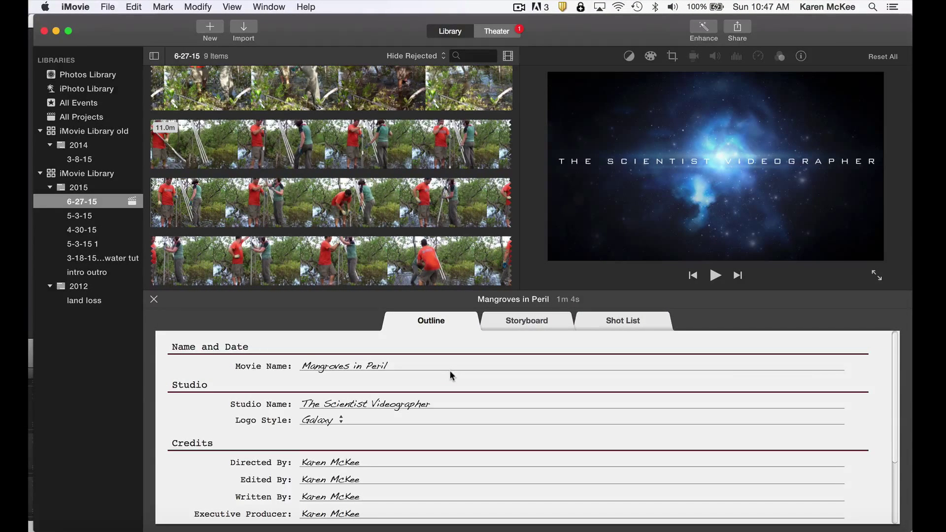
pyautogui.click(450, 374)
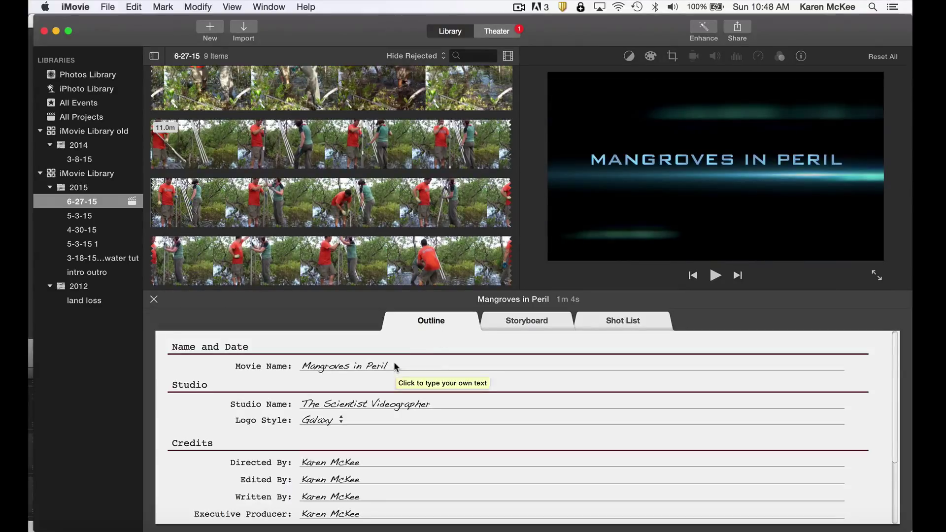
pyautogui.click(404, 420)
pyautogui.scroll(-5, 404, 421)
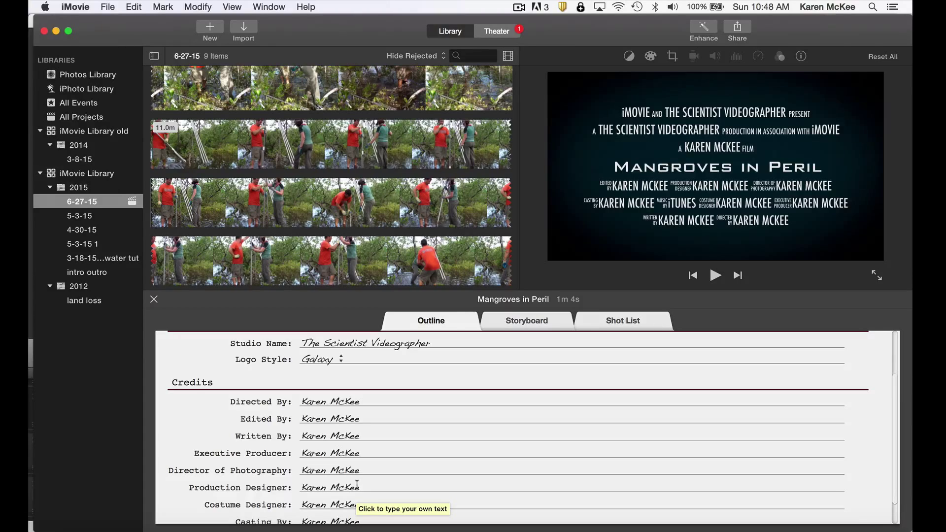
pyautogui.scroll(3, 394, 365)
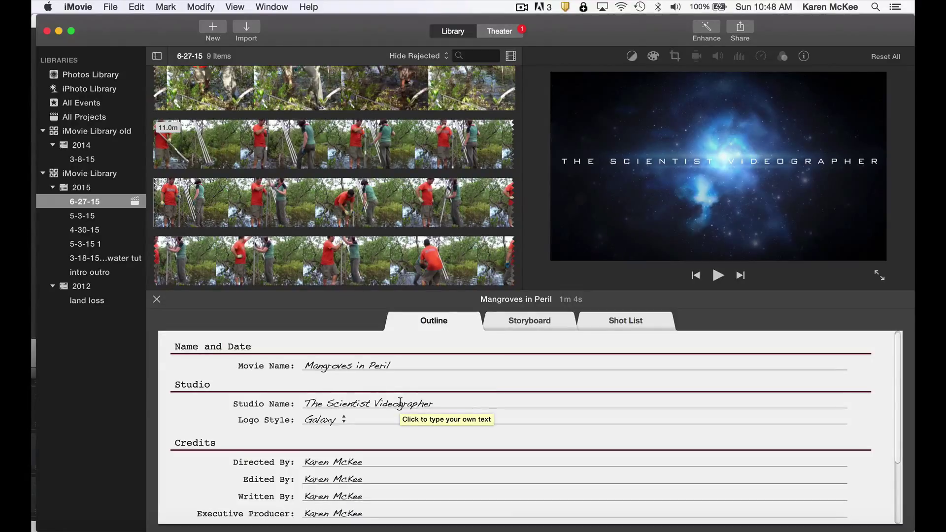
pyautogui.click(341, 421)
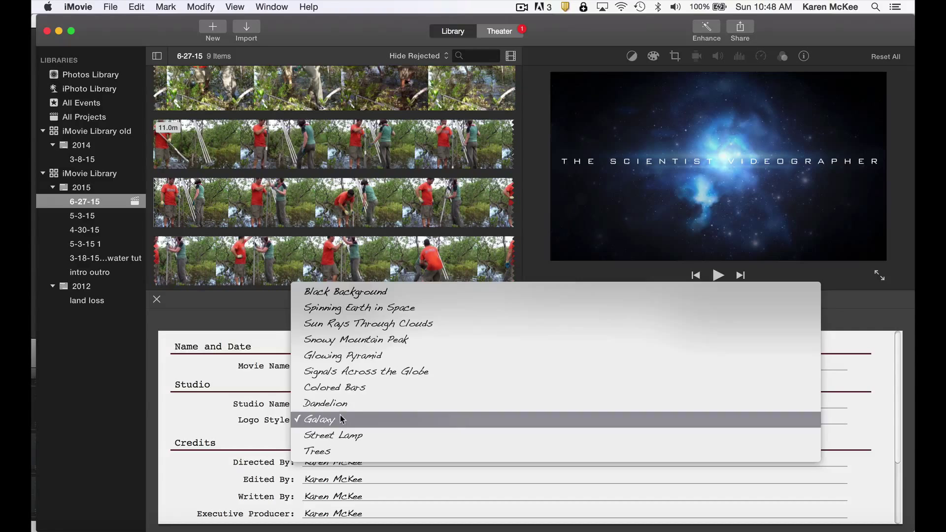
pyautogui.click(351, 309)
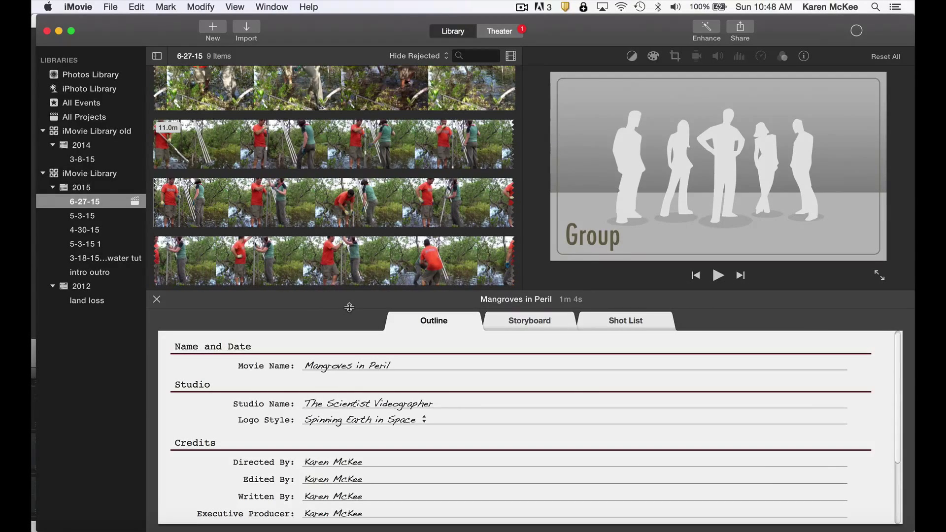
pyautogui.click(384, 422)
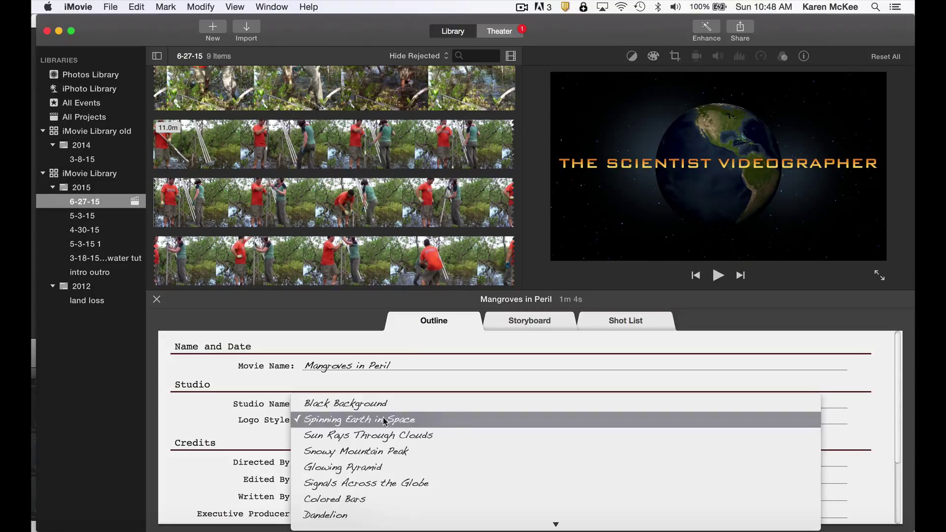
pyautogui.click(375, 405)
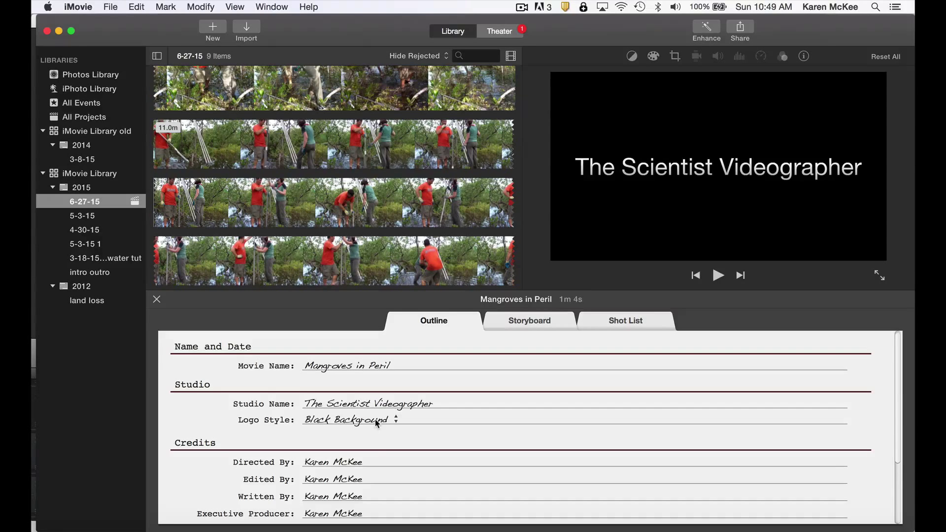
pyautogui.click(374, 418)
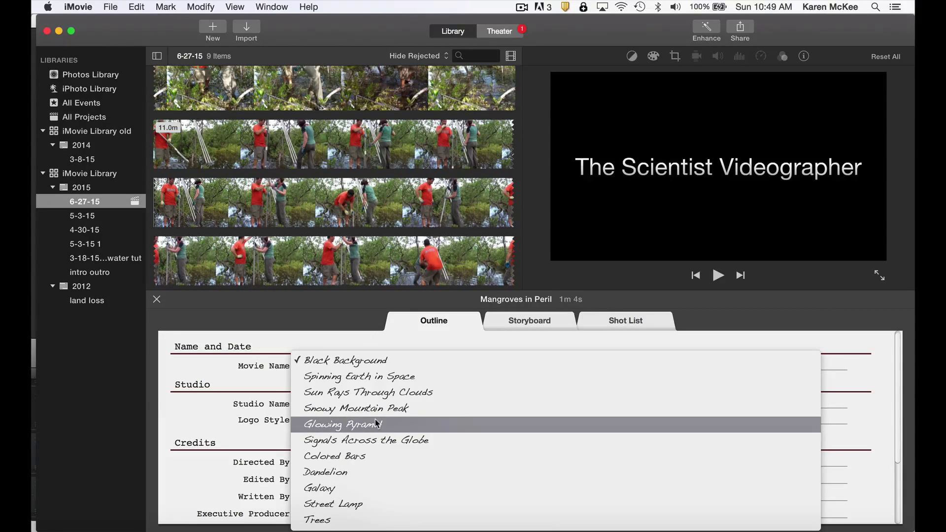
pyautogui.click(357, 490)
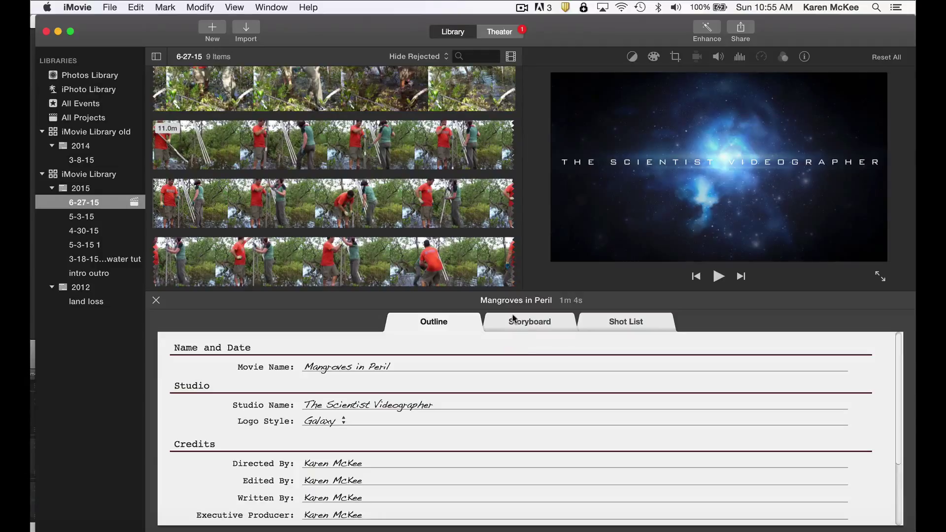
# - Show the trailer's storyboard and play the preview in the viewer
pyautogui.click(519, 320)
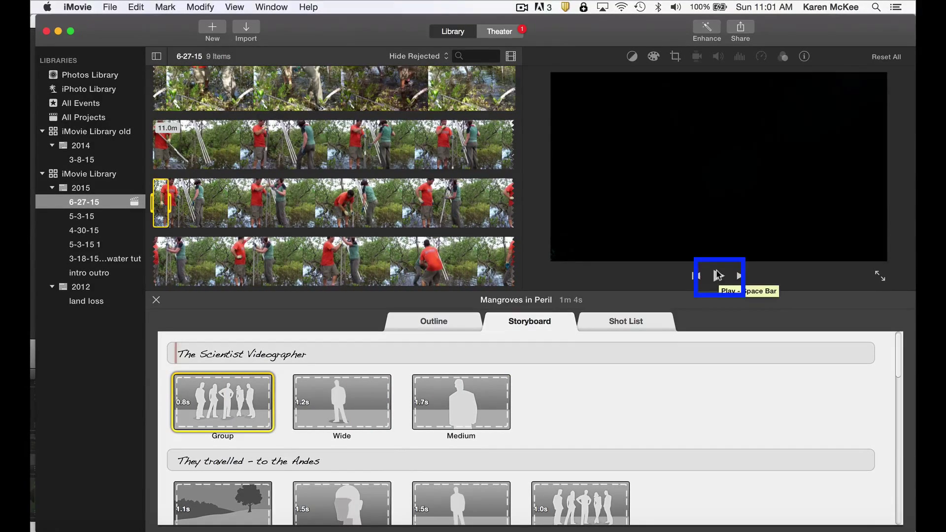
pyautogui.click(718, 276)
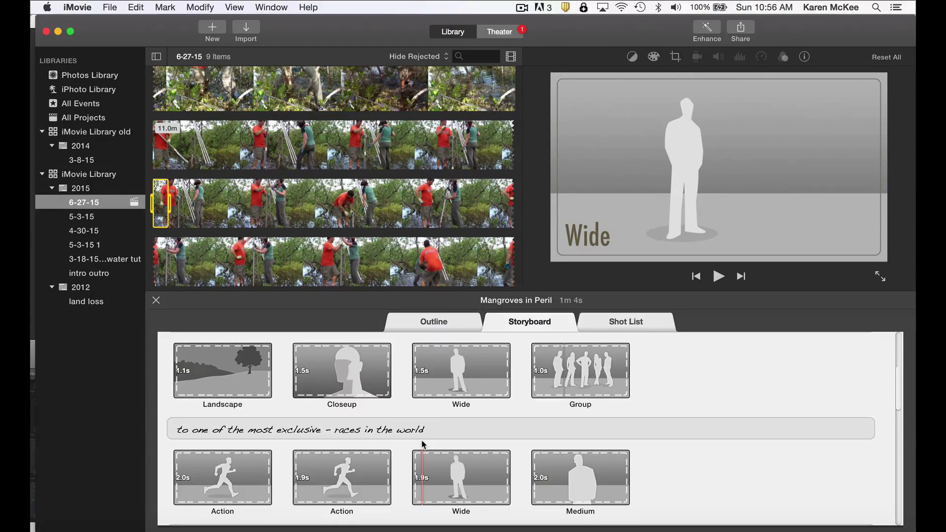
pyautogui.scroll(-5, 423, 444)
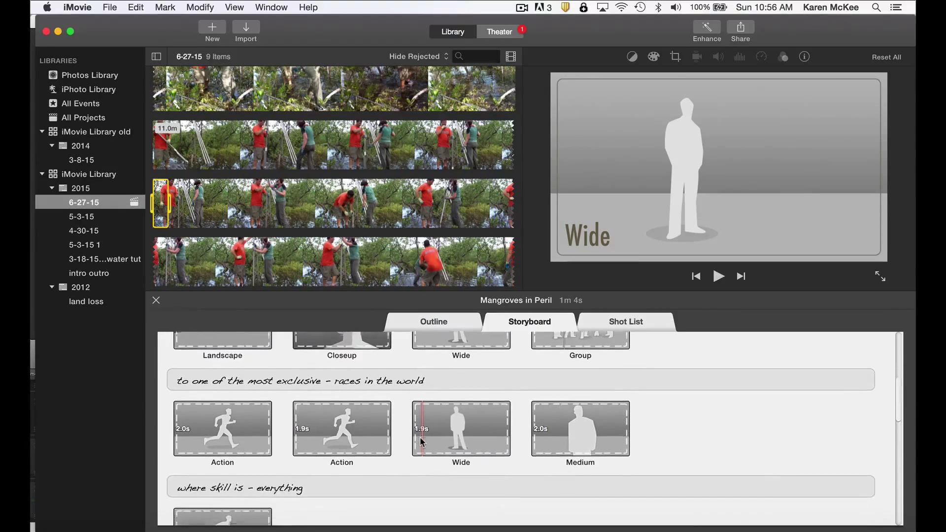
pyautogui.scroll(-2, 423, 443)
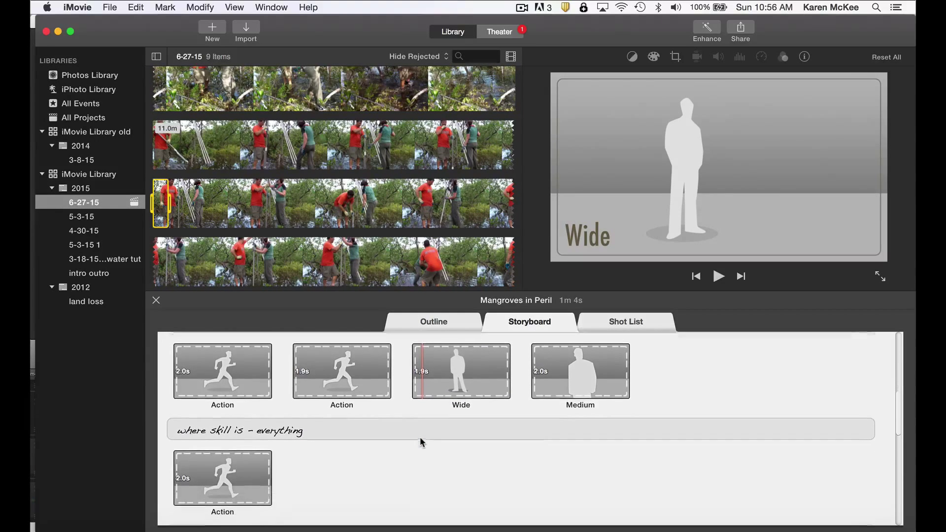
pyautogui.scroll(-3, 422, 441)
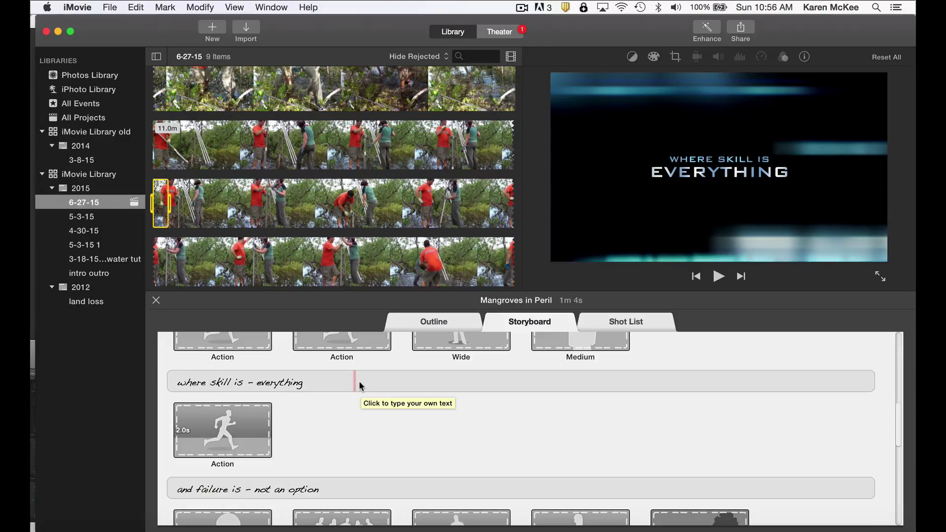
pyautogui.scroll(10, 358, 380)
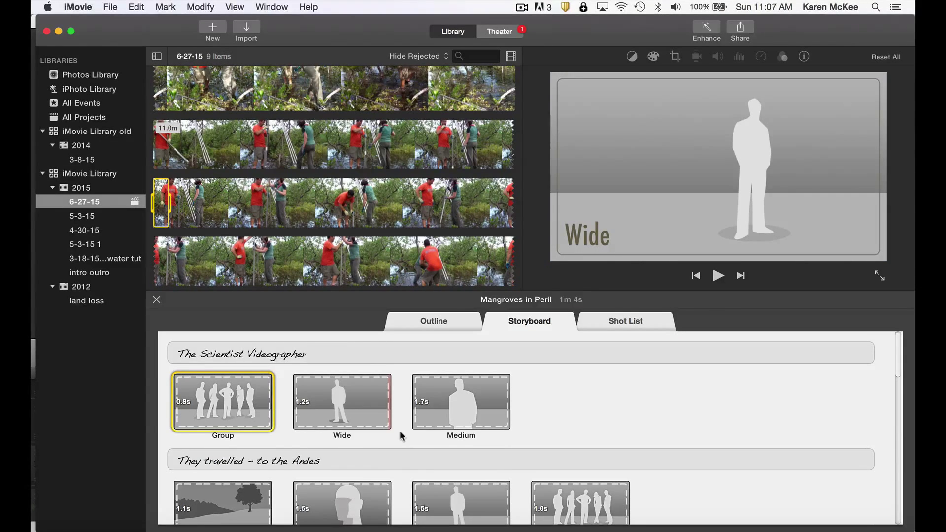
pyautogui.scroll(-3, 403, 436)
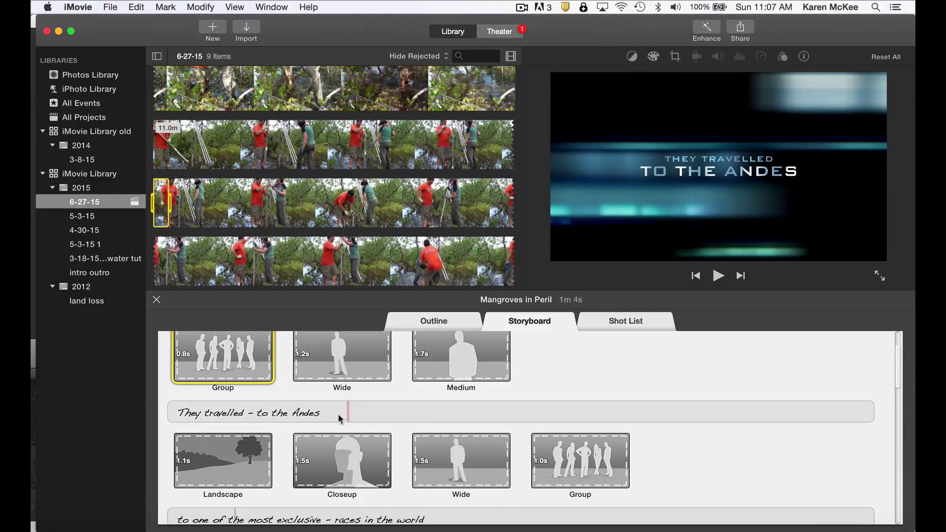
# - Change the second line of the 'They travelled' title to 'to remote shores'
pyautogui.click(318, 414)
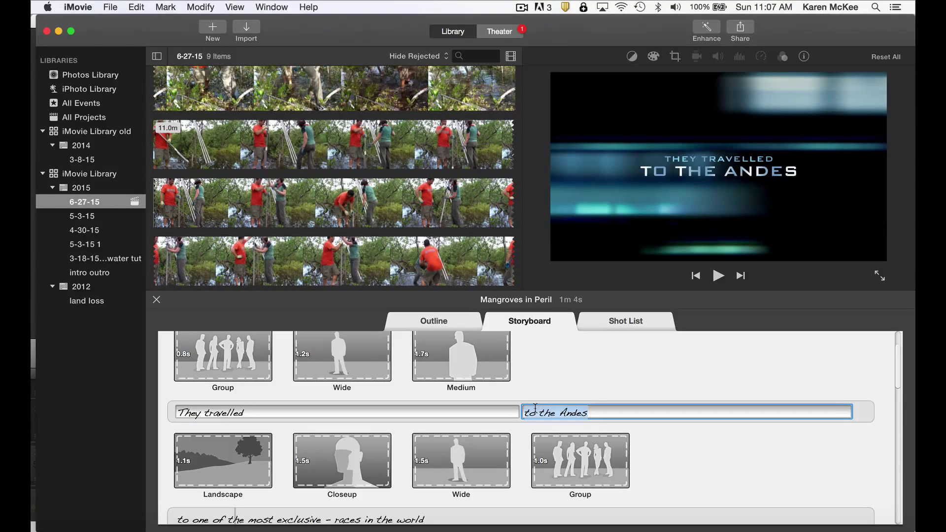
pyautogui.write('to re')
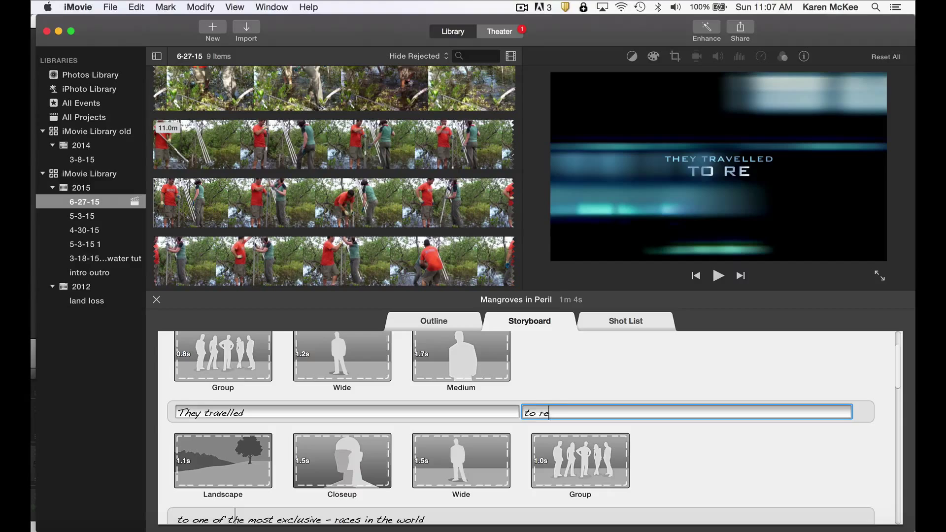
pyautogui.write('mote shores')
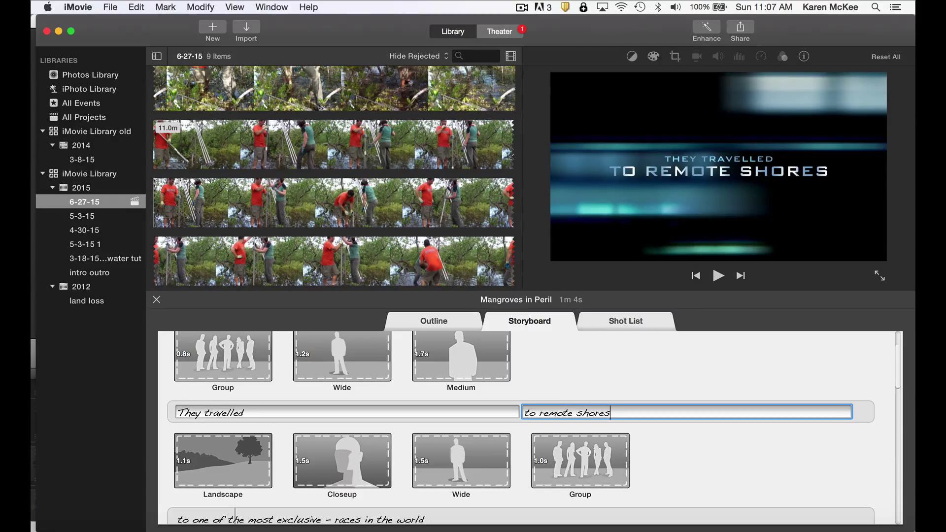
pyautogui.scroll(-3, 463, 437)
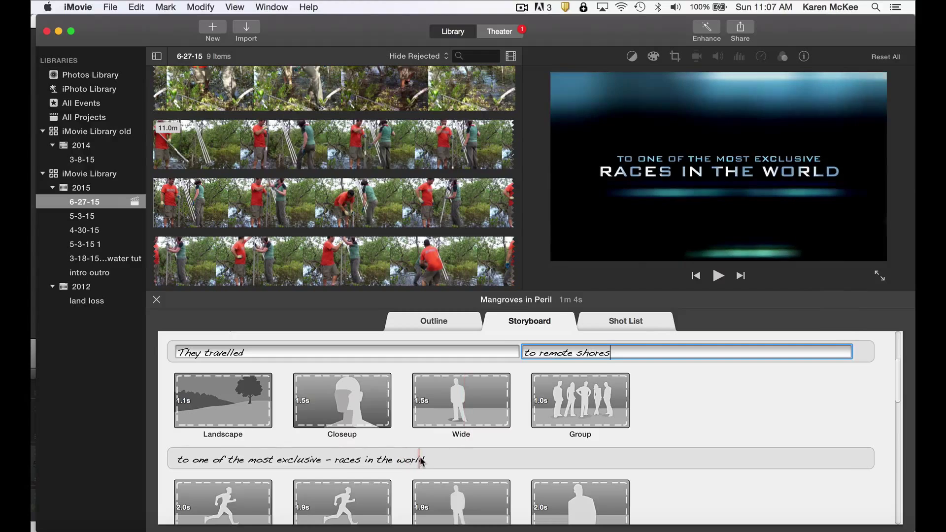
# - Replace 'exclusive' with 'threatened' and 'races' with 'ecosystems' in the next title
pyautogui.click(375, 458)
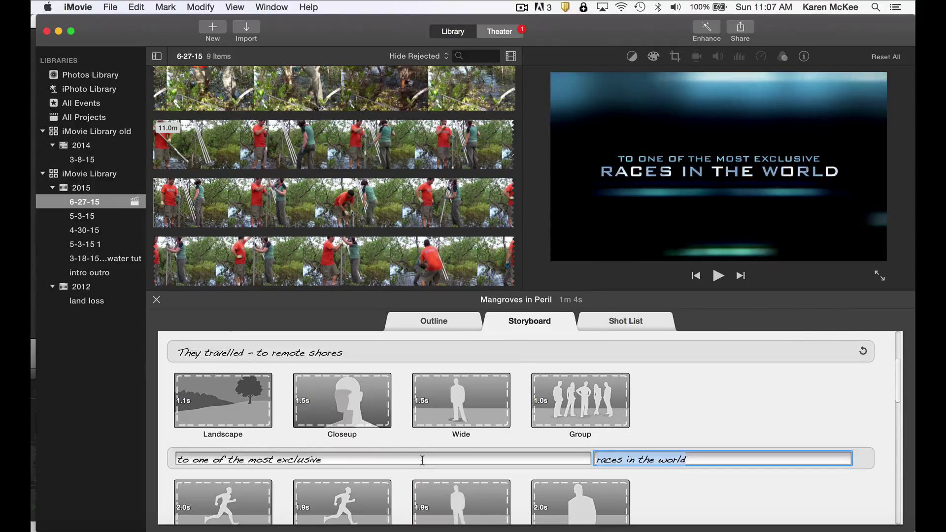
pyautogui.click(322, 460)
pyautogui.doubleClick(322, 459)
pyautogui.write('threatened')
pyautogui.doubleClick(609, 459)
pyautogui.write('eco')
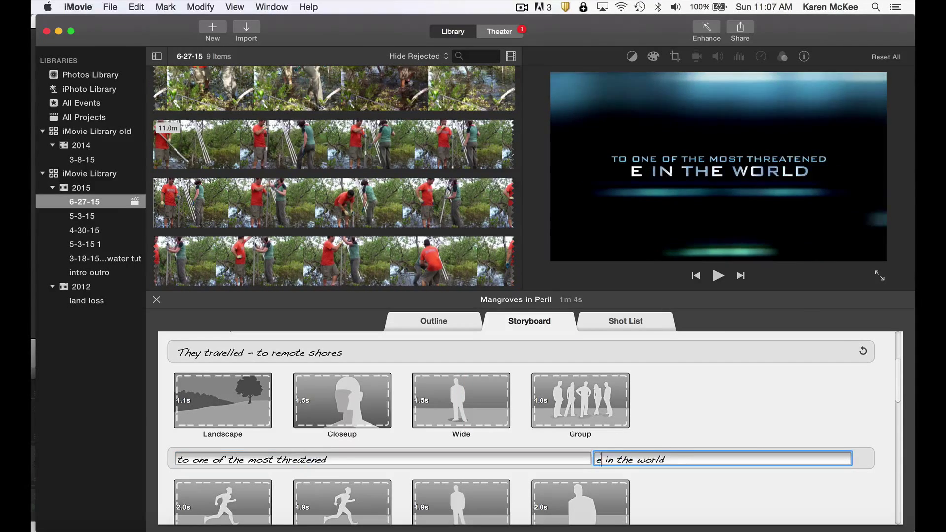
pyautogui.write('systems')
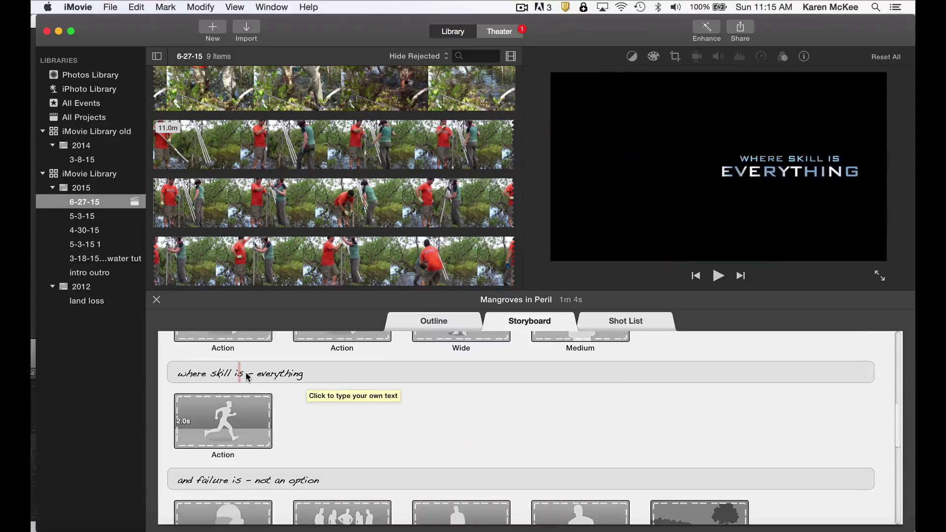
pyautogui.click(245, 372)
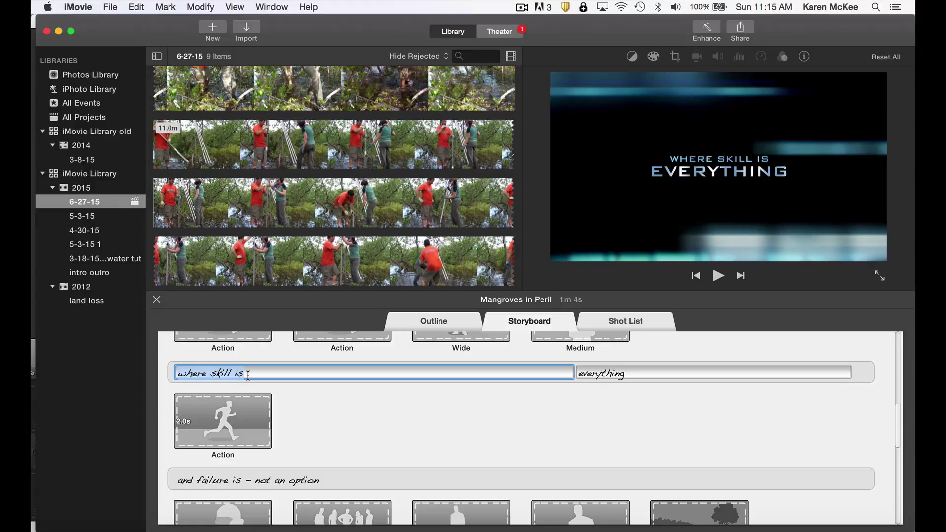
# - Rewrite the 'where skill is' title to read 'to figure out – how'
pyautogui.write('to fig')
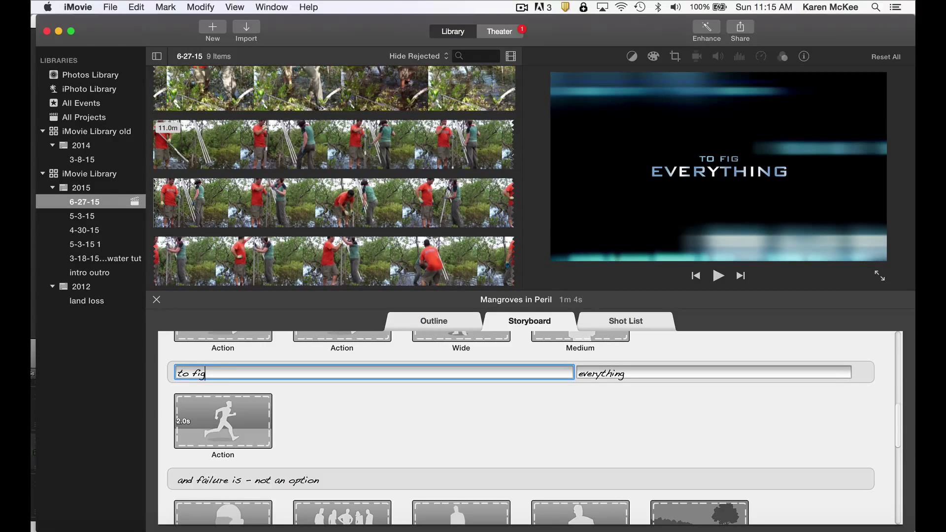
pyautogui.write('ure out')
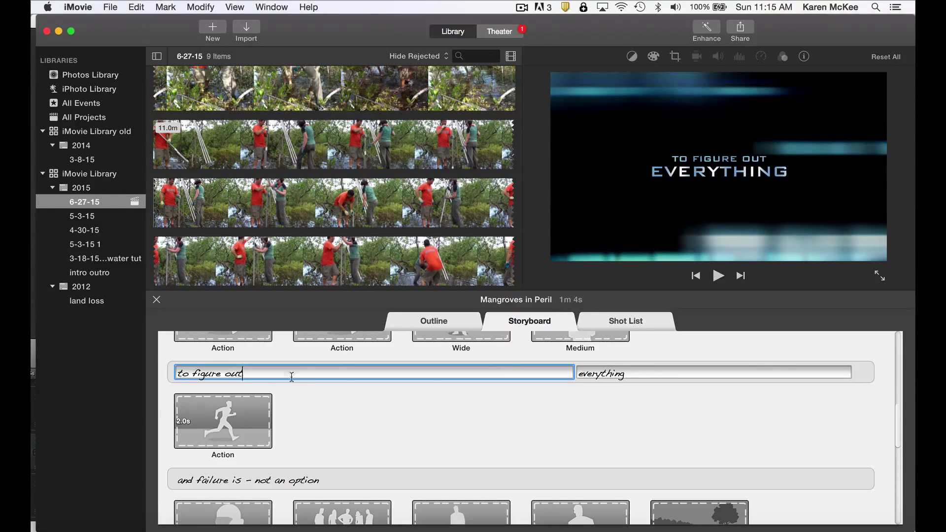
pyautogui.click(601, 373)
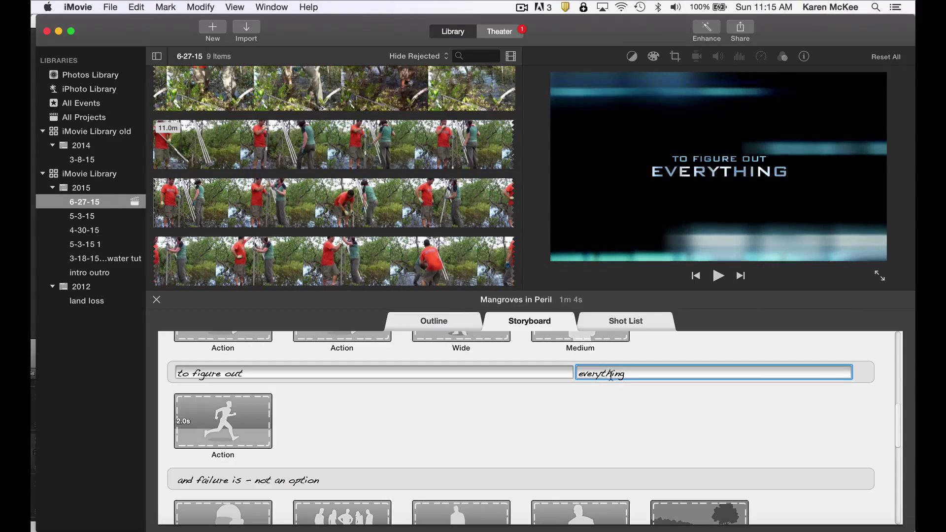
pyautogui.moveTo(622, 373); pyautogui.dragTo(575, 372)
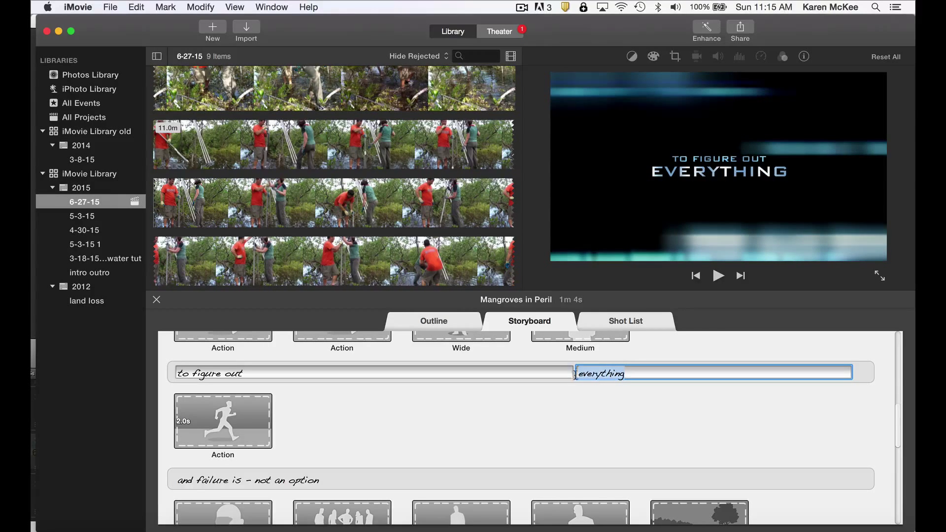
pyautogui.write('how')
# - Retype the next title as 'mangrove islands – survive sea-level rise'
pyautogui.press('Tab')
pyautogui.write('m')
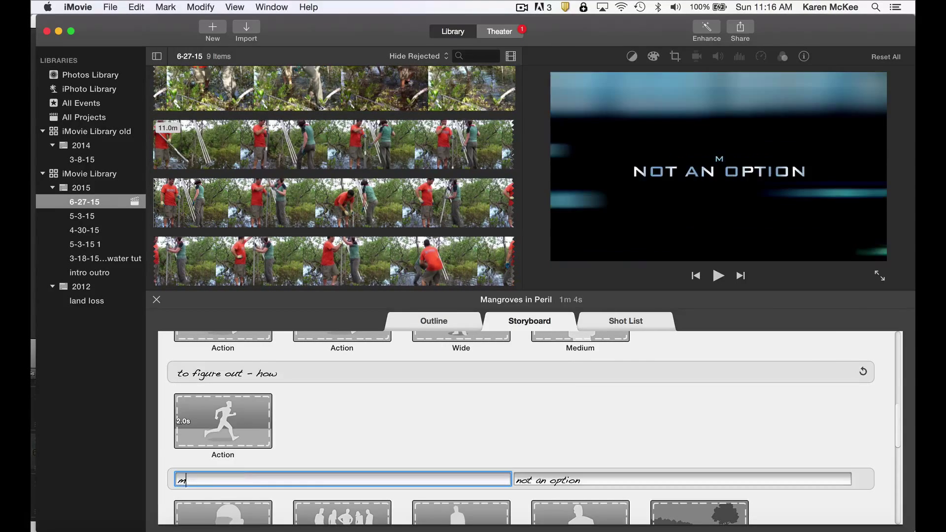
pyautogui.write('angrove islands')
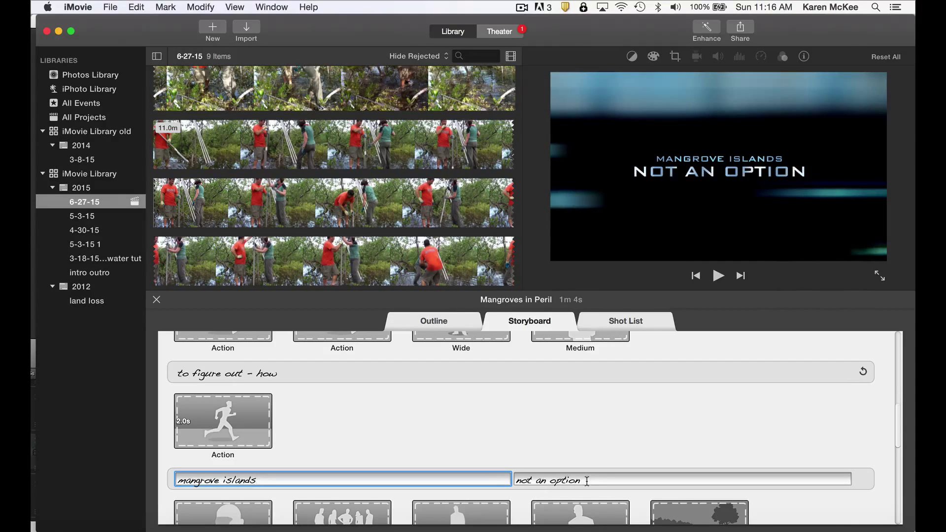
pyautogui.press('Tab')
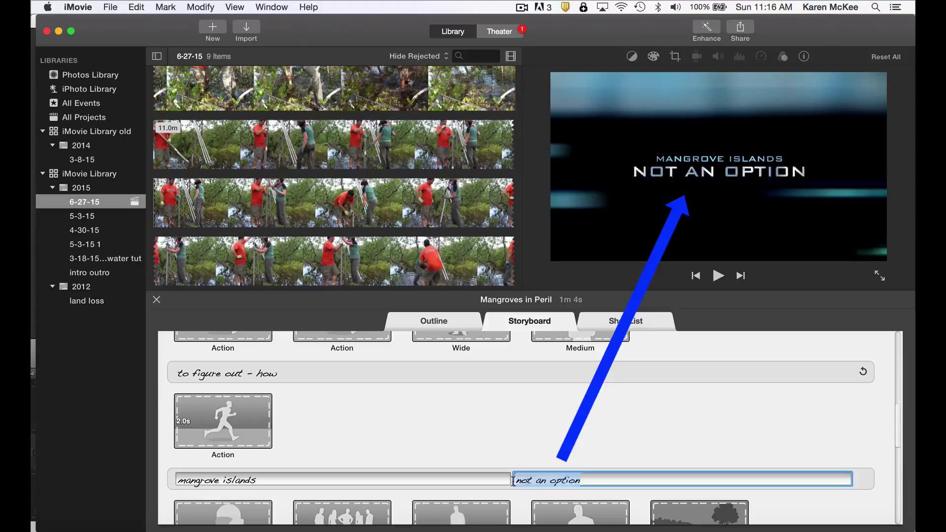
pyautogui.write('survive se')
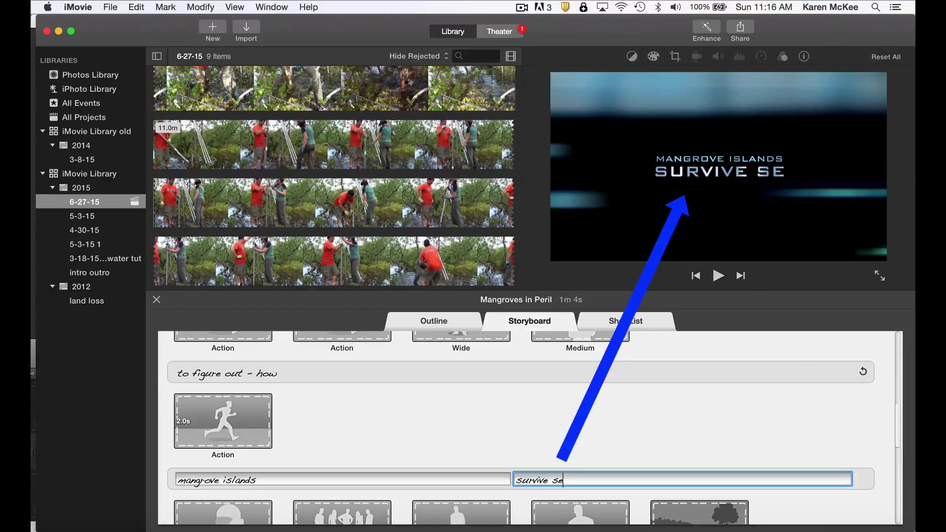
pyautogui.write('a-level ris')
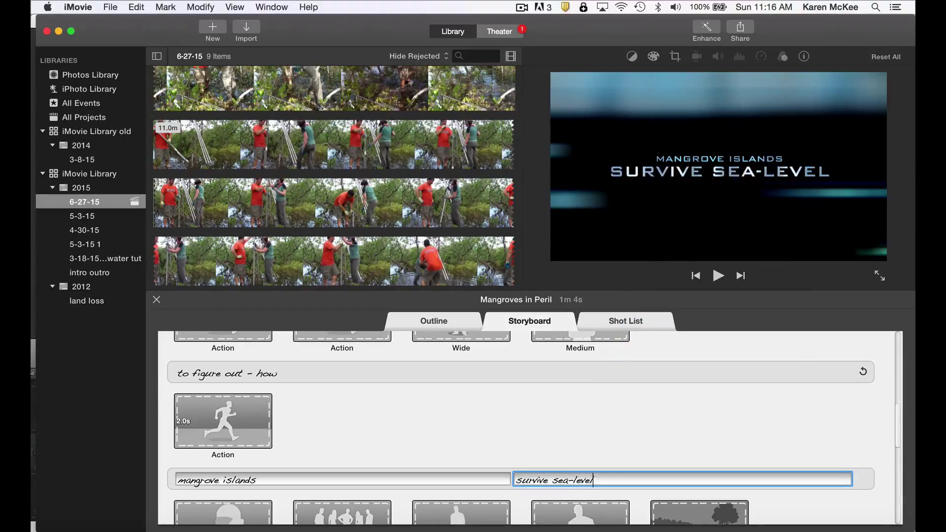
pyautogui.write('e islands -')
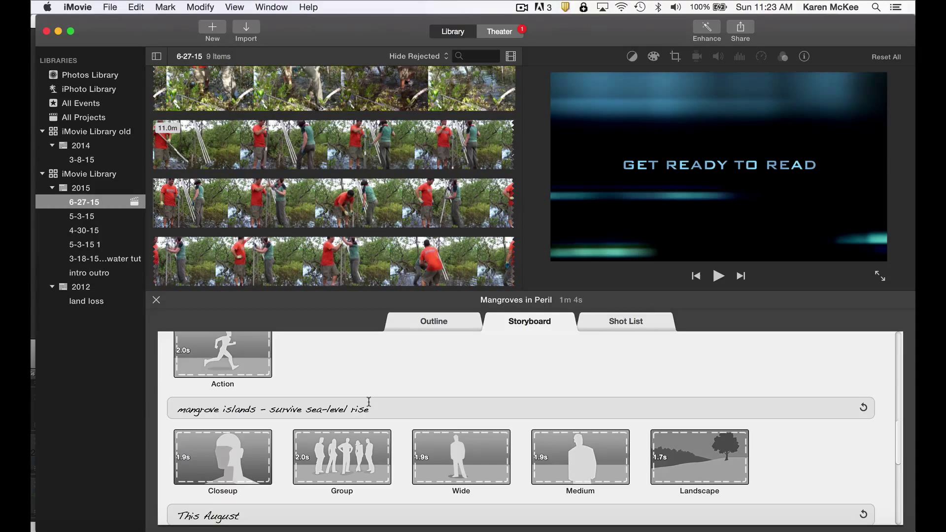
pyautogui.scroll(-1, 368, 401)
pyautogui.scroll(-4, 369, 401)
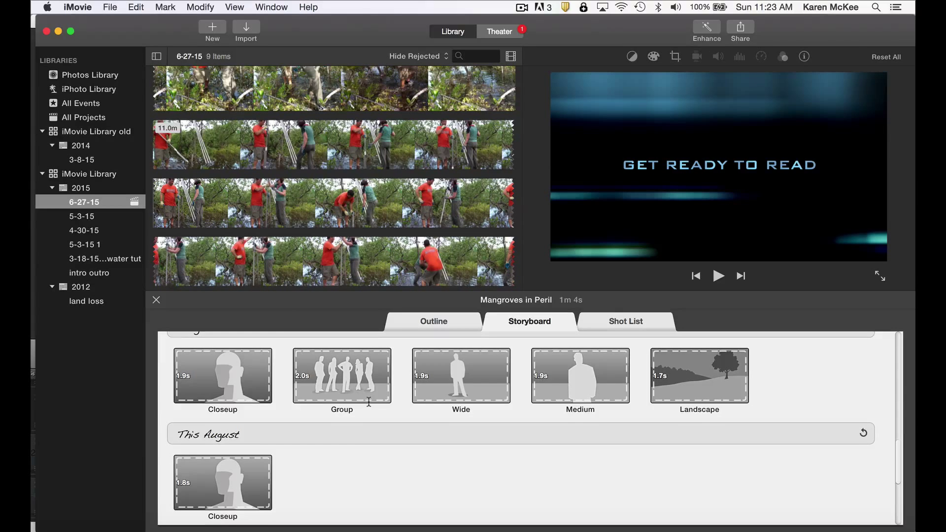
pyautogui.scroll(-4, 369, 402)
pyautogui.scroll(-2, 369, 402)
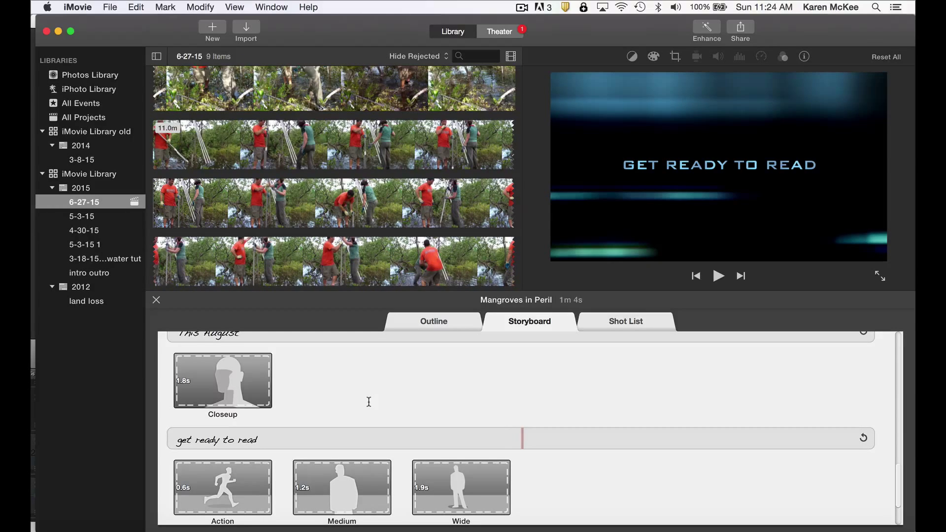
pyautogui.scroll(-4, 369, 446)
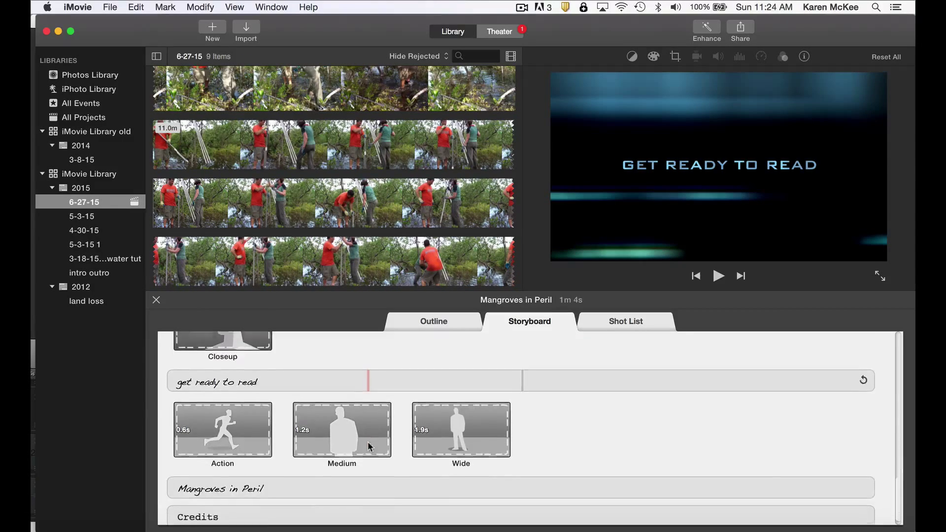